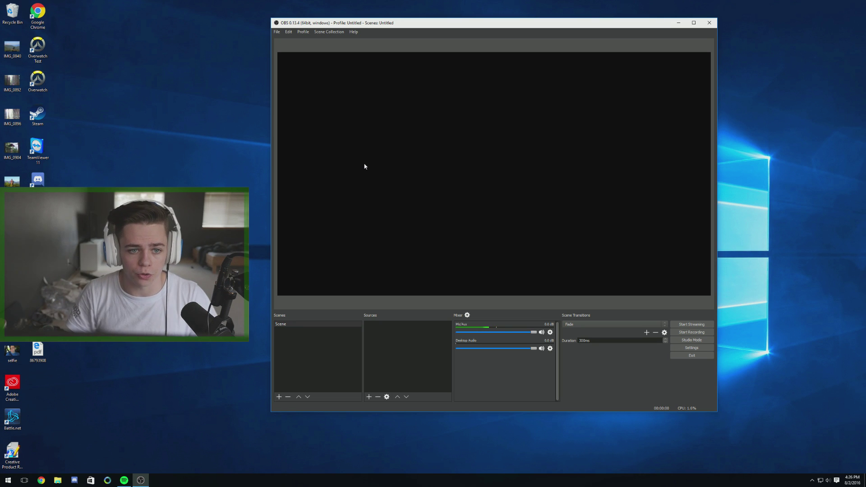
Open Settings, keep the Dark theme, and show the Advanced-mode Output page.
{"action": "left_click", "coordinate": [277, 31]}
{"action": "left_click", "coordinate": [287, 57]}
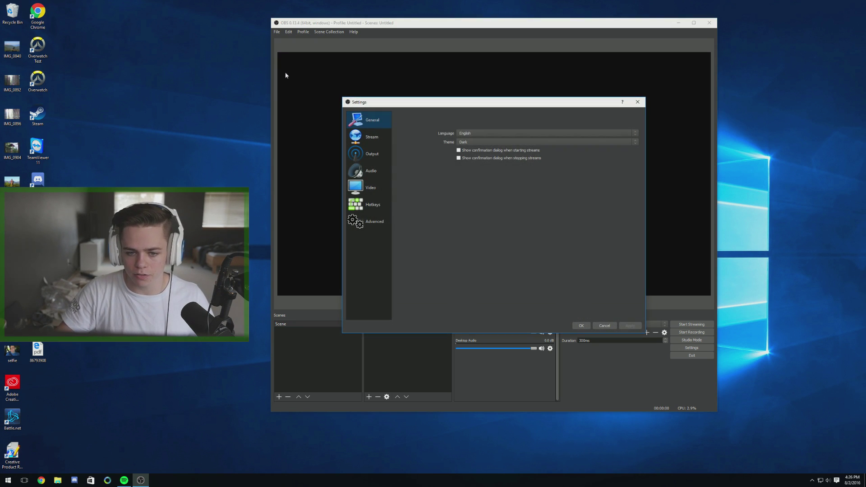
{"action": "left_click", "coordinate": [506, 143]}
{"action": "left_click", "coordinate": [470, 150]}
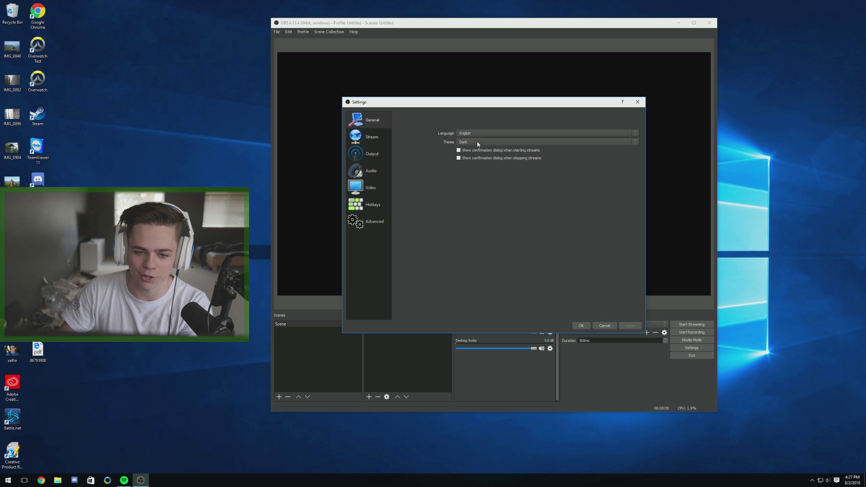
{"action": "left_click", "coordinate": [380, 154]}
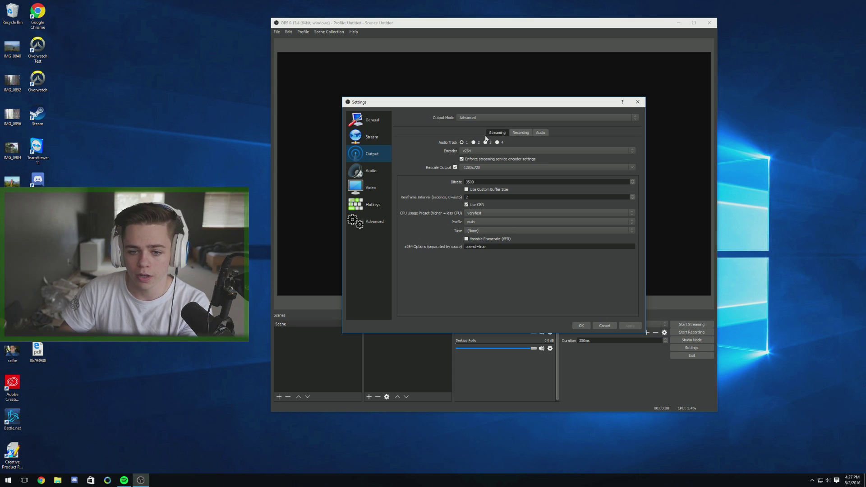
{"action": "left_click", "coordinate": [471, 118]}
{"action": "left_click", "coordinate": [472, 128]}
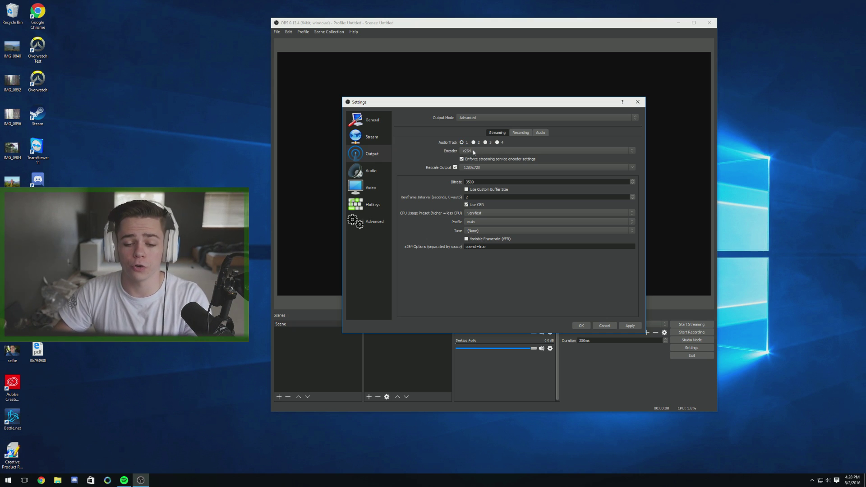
{"action": "left_click", "coordinate": [483, 151]}
{"action": "left_click", "coordinate": [484, 152]}
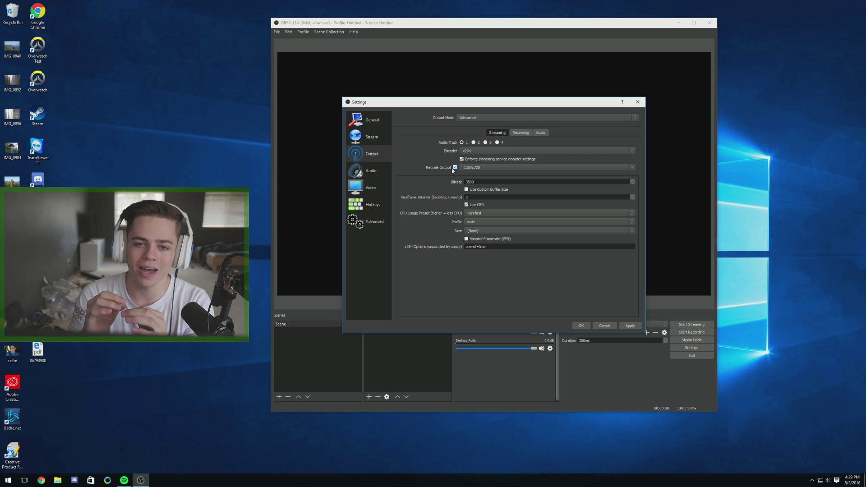
{"action": "left_click", "coordinate": [495, 182]}
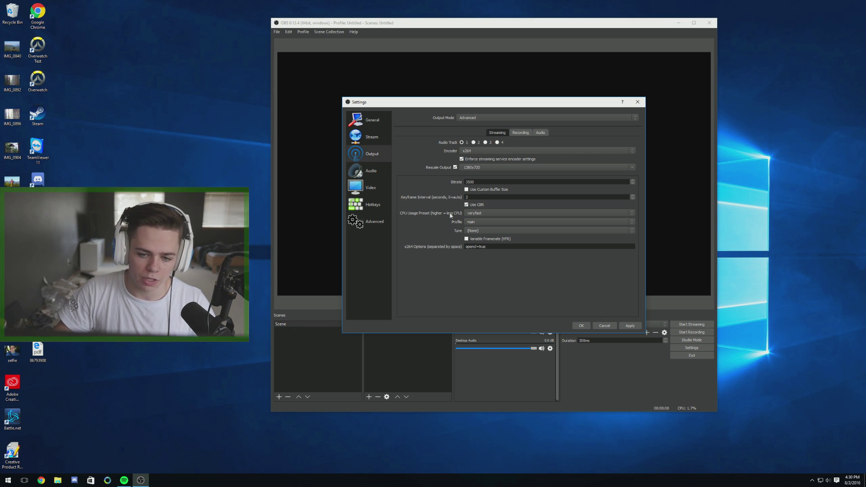
{"action": "left_click", "coordinate": [488, 212]}
{"action": "left_click", "coordinate": [474, 228]}
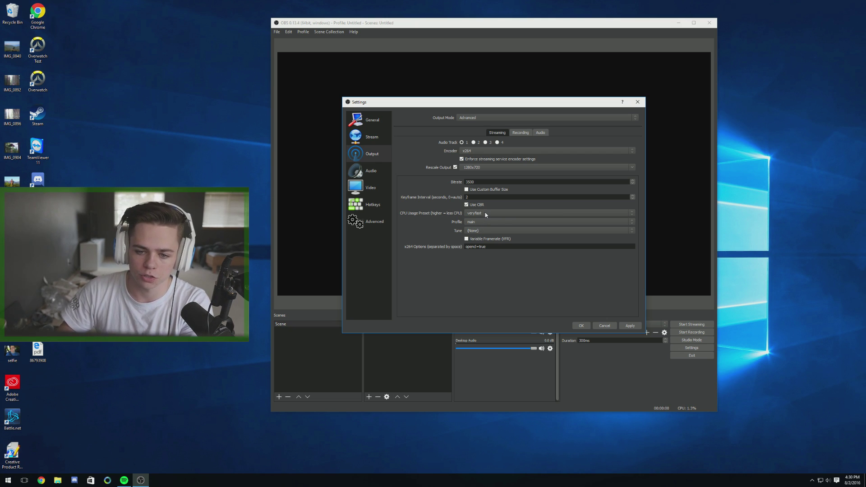
{"action": "left_click", "coordinate": [486, 214]}
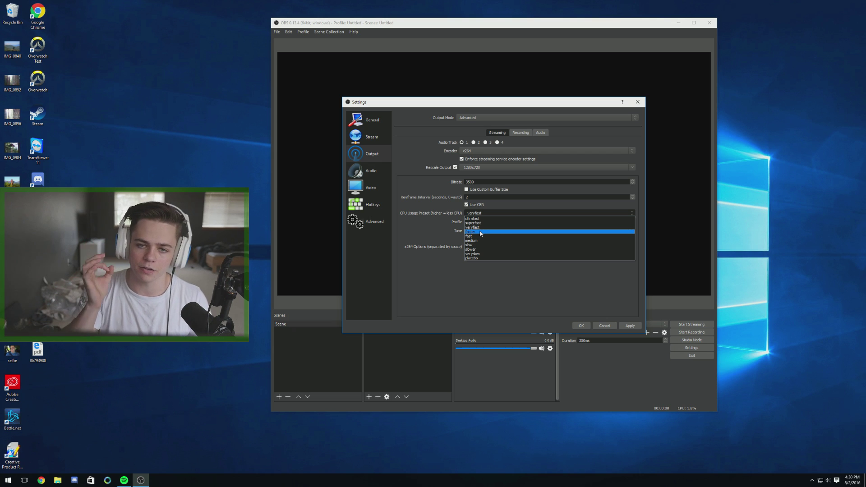
{"action": "left_click", "coordinate": [481, 227]}
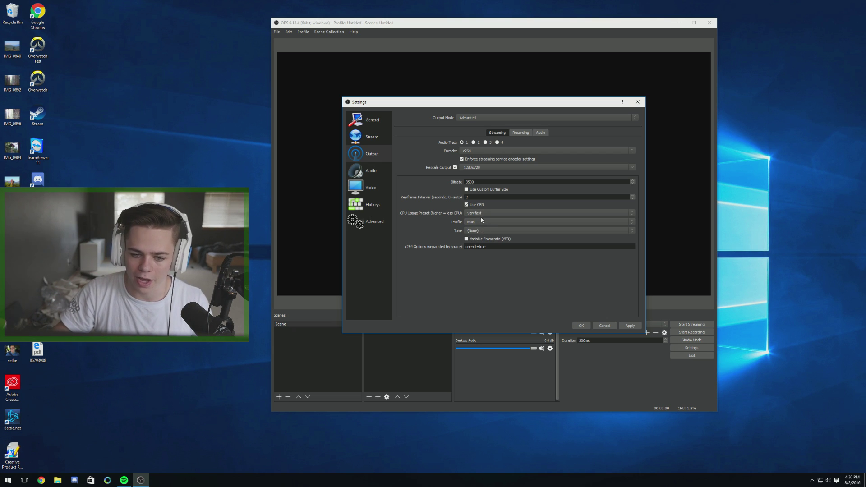
{"action": "left_click", "coordinate": [484, 213]}
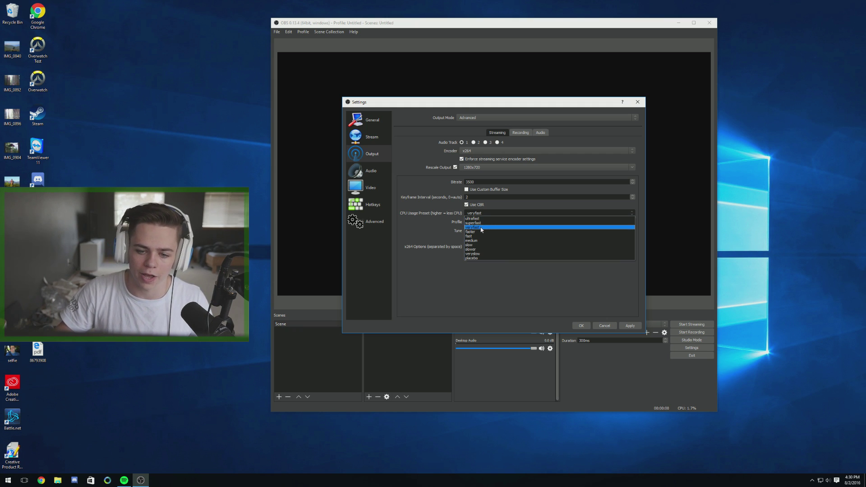
{"action": "left_click", "coordinate": [482, 227]}
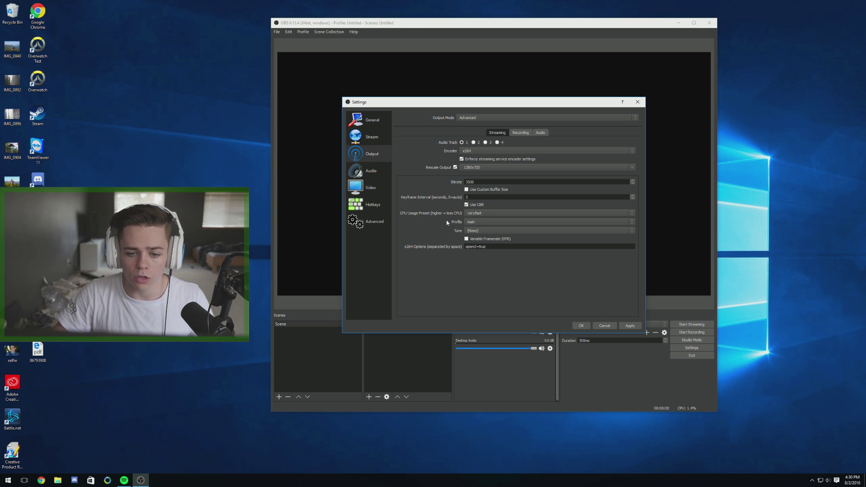
{"action": "left_click", "coordinate": [498, 224]}
{"action": "left_click", "coordinate": [501, 228]}
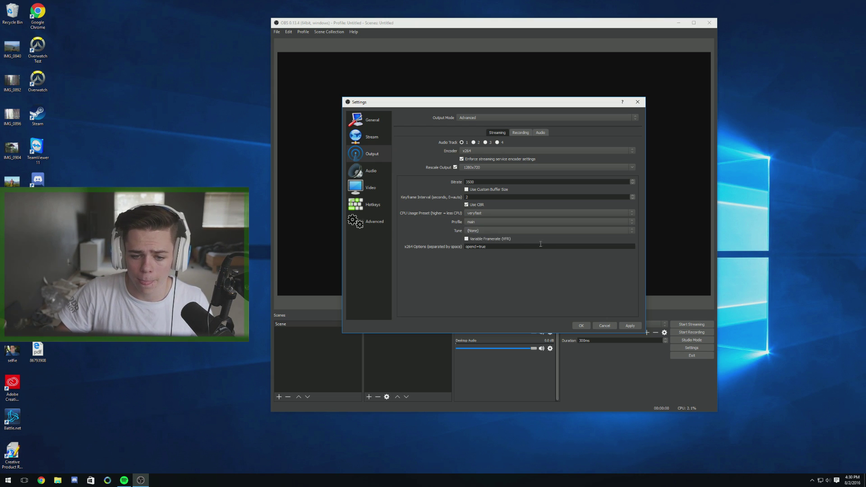
{"action": "left_click", "coordinate": [479, 231]}
{"action": "left_click", "coordinate": [489, 236]}
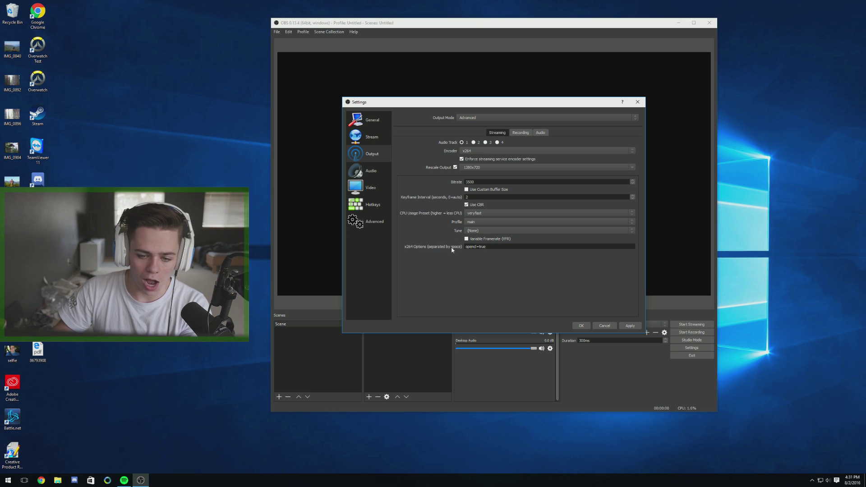
{"action": "left_click_drag", "start_coordinate": [474, 247], "coordinate": [459, 249]}
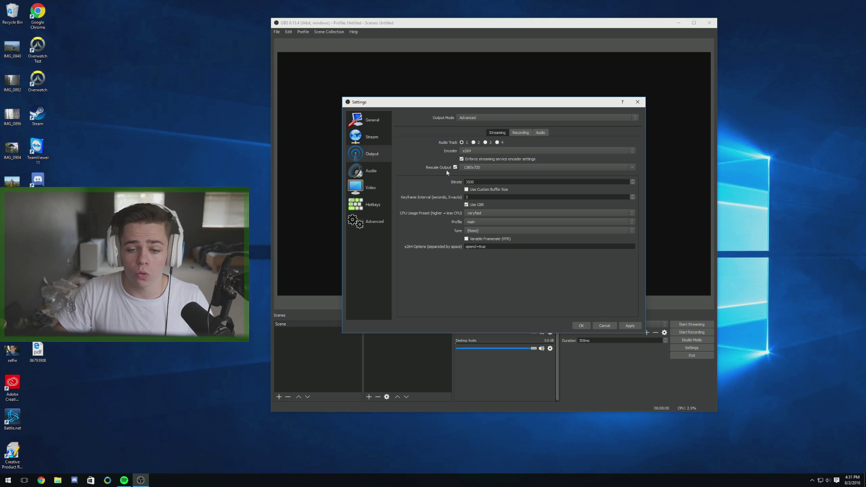
On the Recording tab, review the recording path and keep mp4 as the format.
{"action": "left_click", "coordinate": [522, 134]}
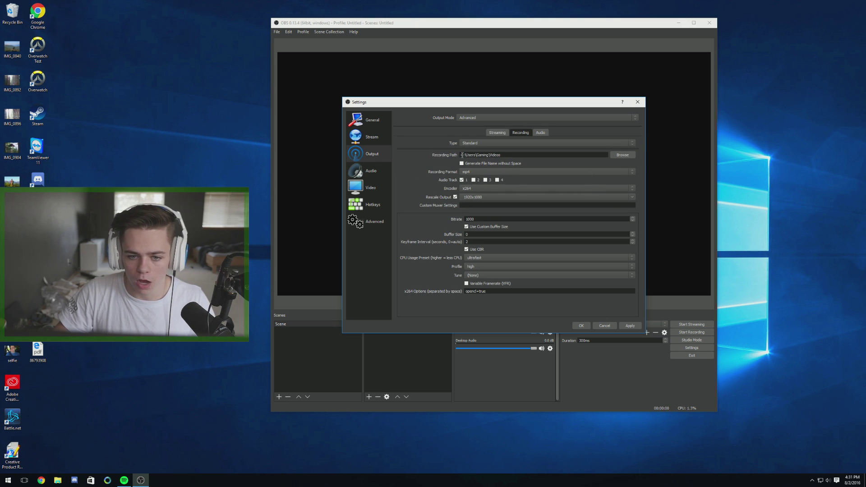
{"action": "left_click_drag", "start_coordinate": [500, 154], "coordinate": [464, 154]}
{"action": "left_click", "coordinate": [513, 156]}
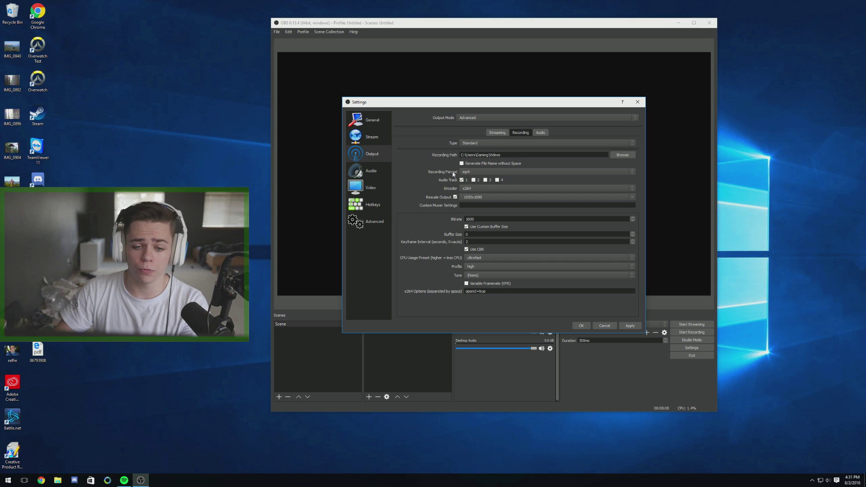
{"action": "left_click", "coordinate": [473, 172]}
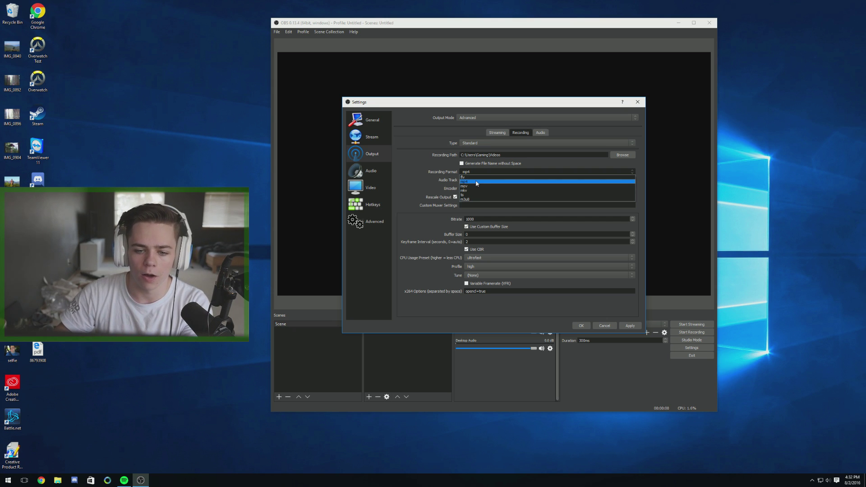
{"action": "left_click", "coordinate": [477, 182]}
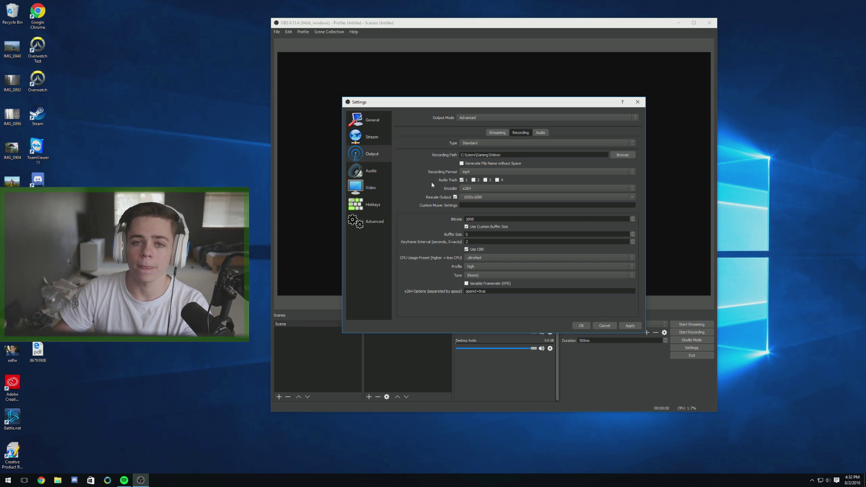
Leave only audio track 1 enabled and review the 1920x1080 rescale resolution.
{"action": "left_click", "coordinate": [473, 180]}
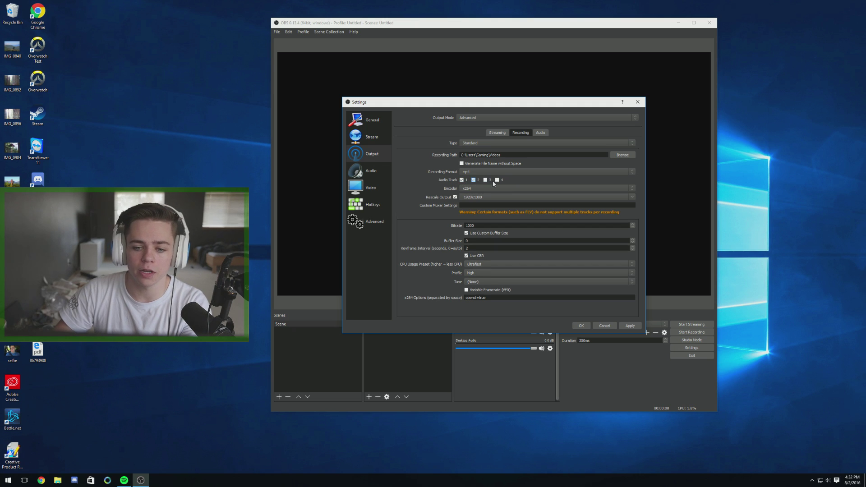
{"action": "left_click", "coordinate": [473, 180]}
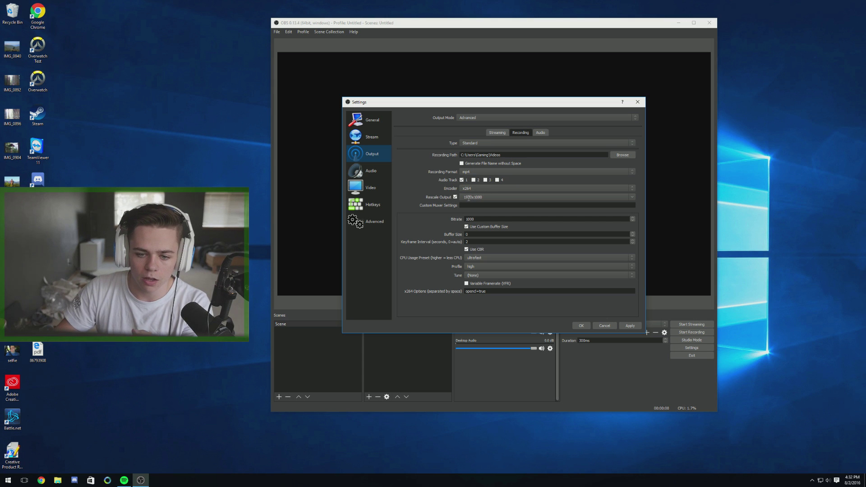
{"action": "left_click_drag", "start_coordinate": [464, 197], "coordinate": [484, 198]}
{"action": "left_click", "coordinate": [479, 198]}
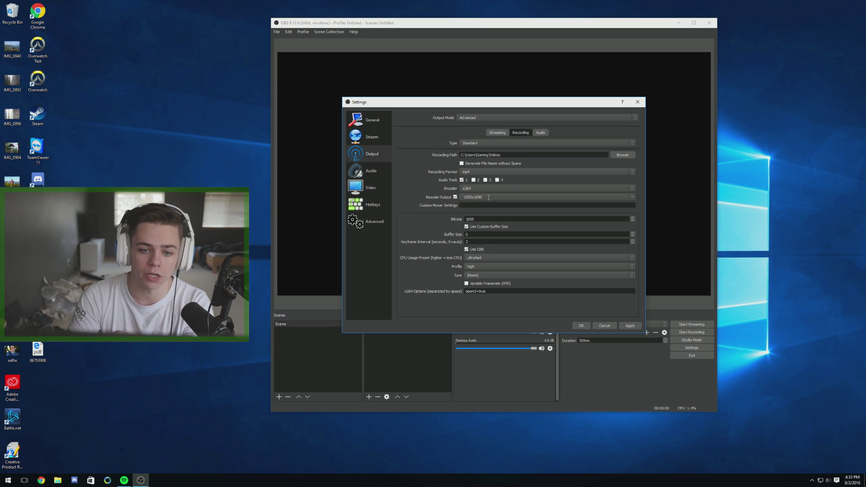
{"action": "left_click", "coordinate": [487, 197]}
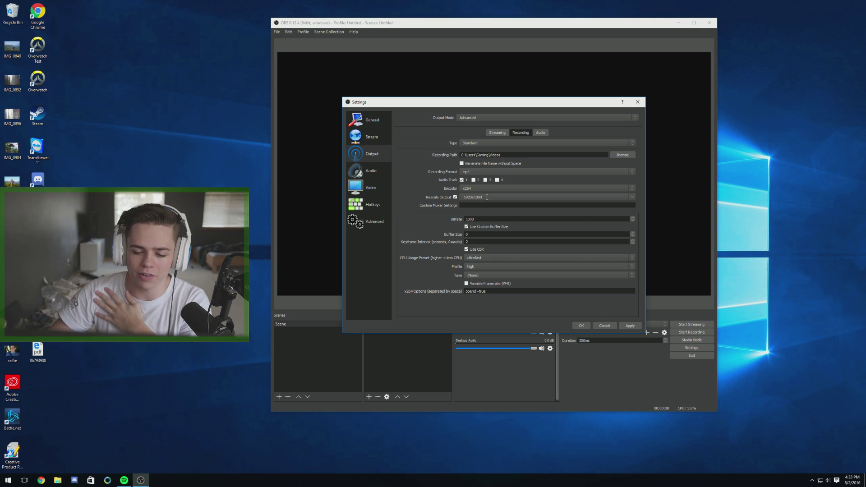
{"action": "double_click", "coordinate": [486, 197]}
{"action": "left_click", "coordinate": [487, 198]}
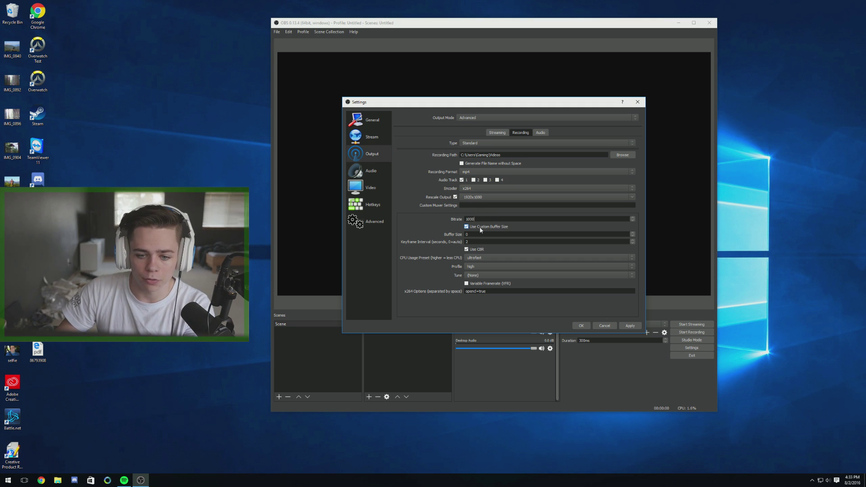
{"action": "double_click", "coordinate": [488, 235]}
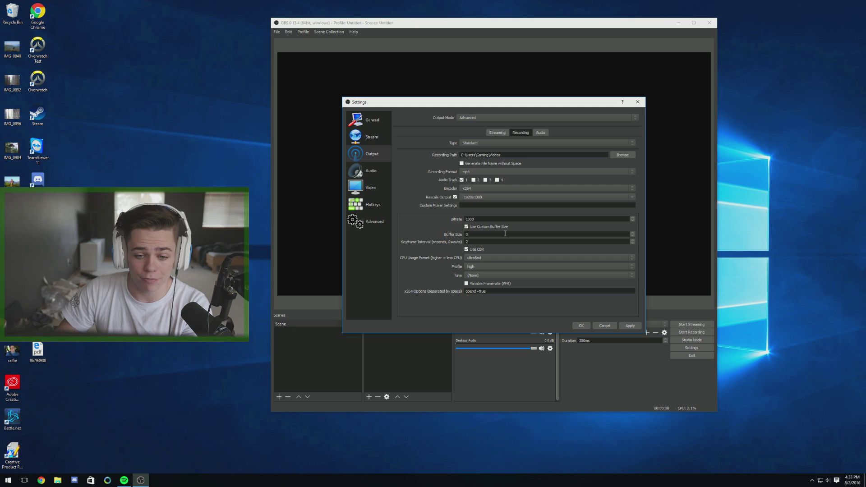
{"action": "left_click_drag", "start_coordinate": [479, 241], "coordinate": [458, 244]}
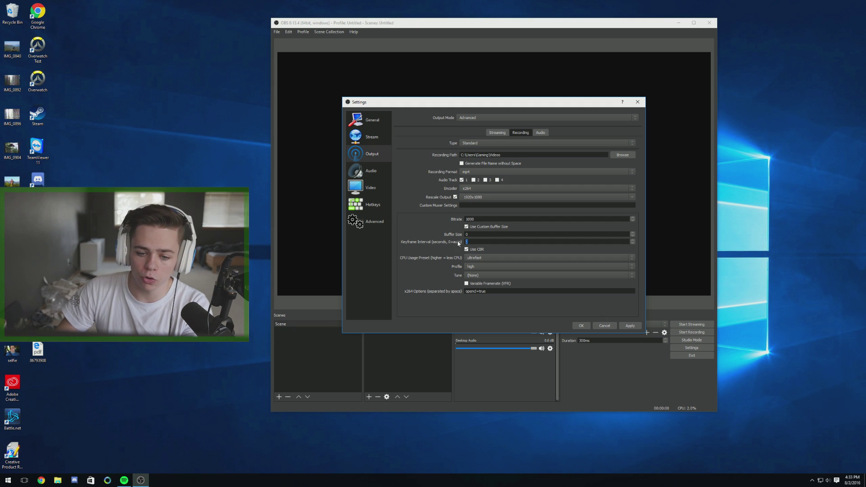
{"action": "left_click", "coordinate": [436, 251]}
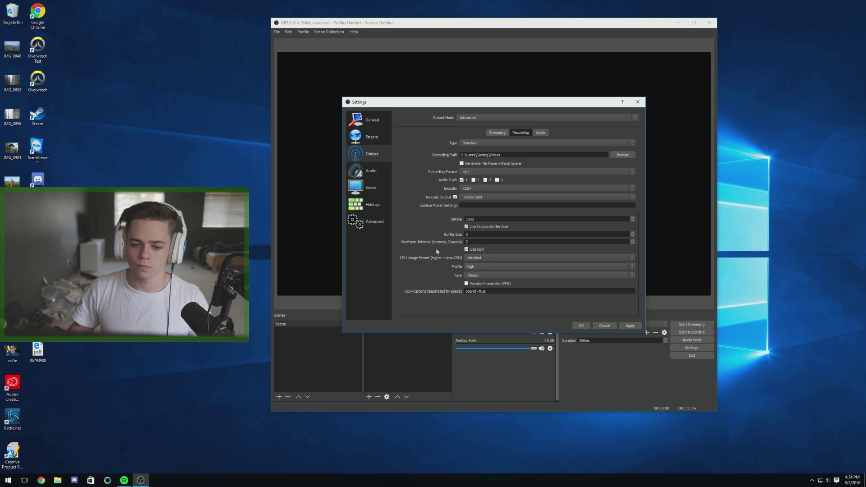
Turn off CBR, enter a CRF of 7, and apply the recording settings.
{"action": "left_click", "coordinate": [475, 252]}
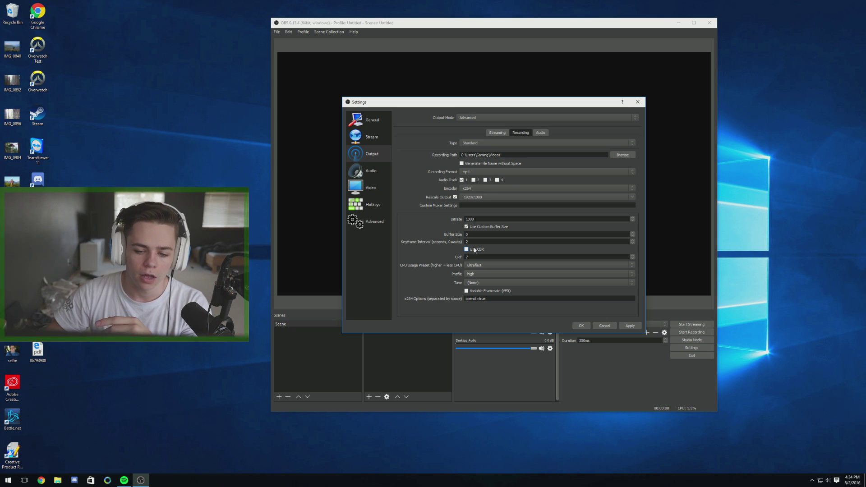
{"action": "double_click", "coordinate": [465, 258]}
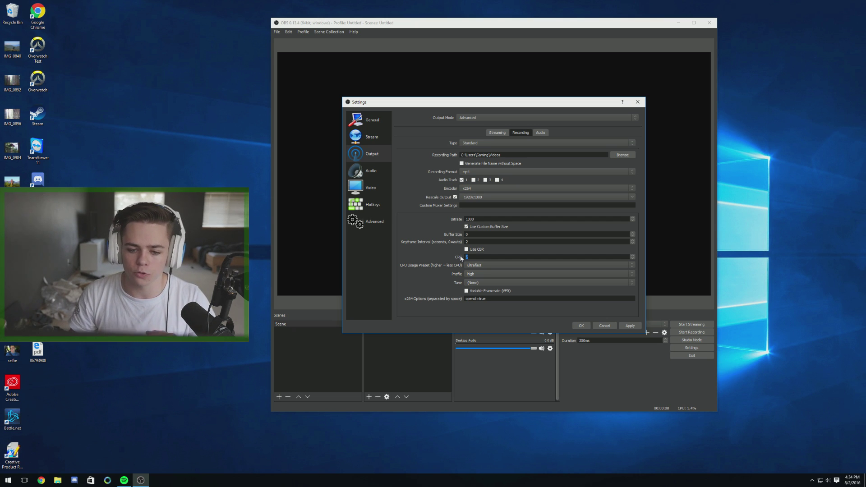
{"action": "type", "text": "7"}
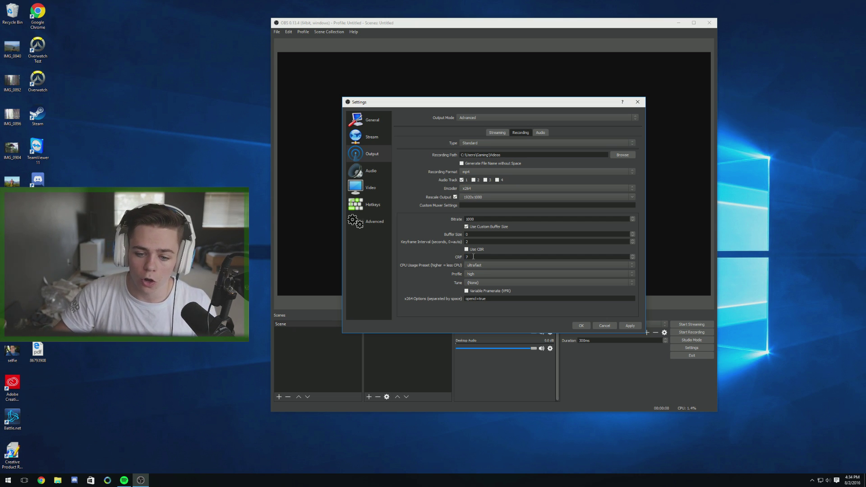
{"action": "left_click", "coordinate": [630, 326]}
{"action": "left_click_drag", "start_coordinate": [478, 218], "coordinate": [458, 220]}
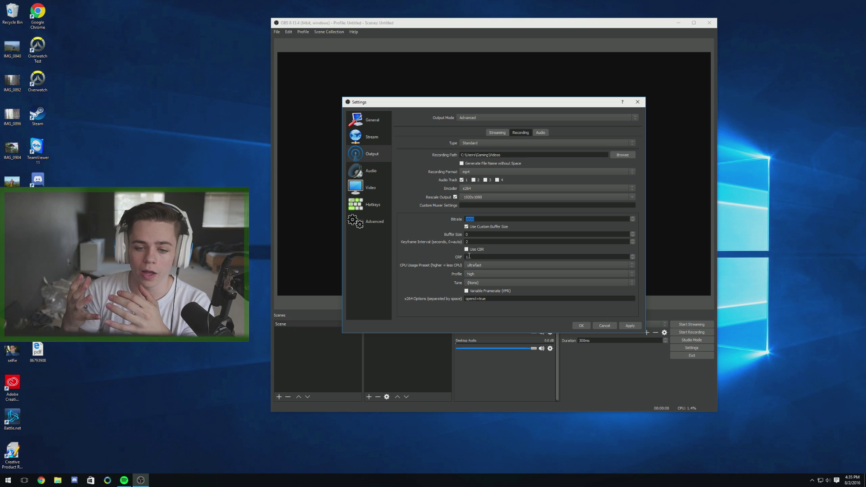
Replace the recording CRF value with 2.
{"action": "left_click", "coordinate": [475, 256]}
{"action": "key", "text": "BackSpace"}
{"action": "key", "text": "BackSpace"}
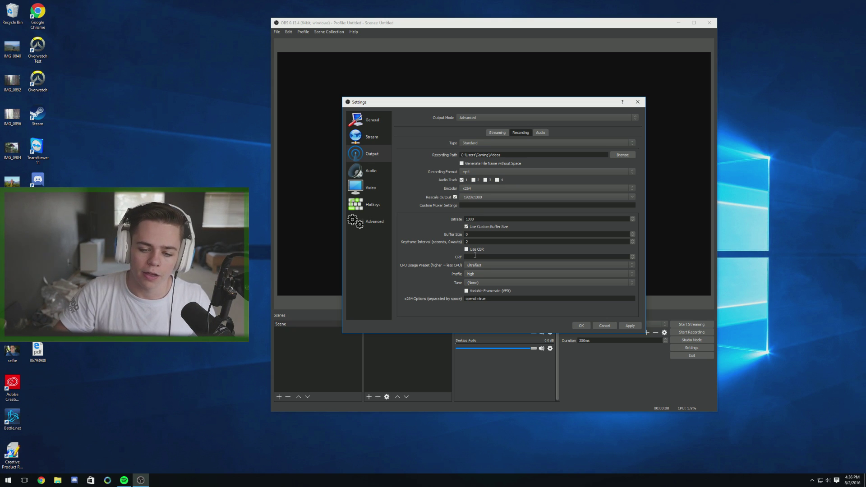
{"action": "type", "text": "15"}
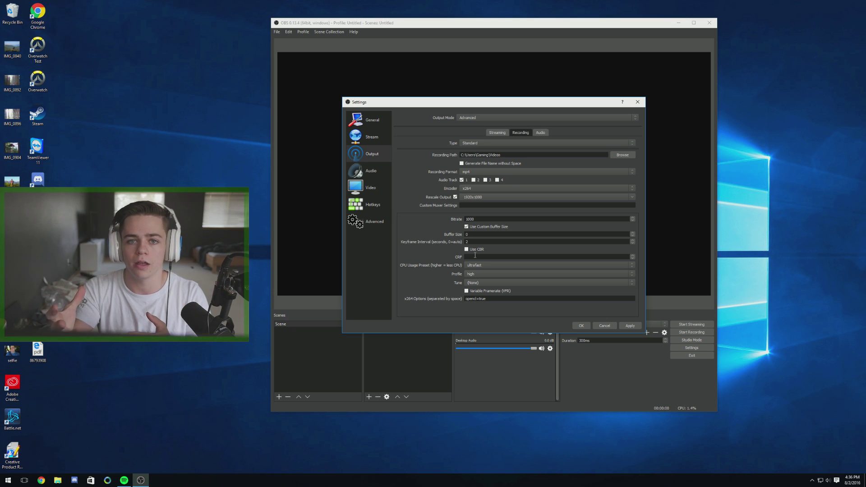
{"action": "type", "text": "2"}
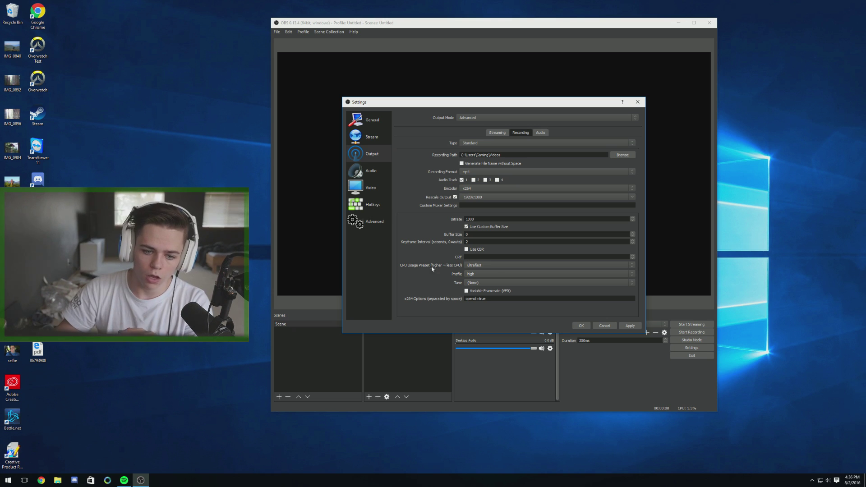
Keep the ultrafast preset and high profile, check the opencl=true option, and show the Audio tab.
{"action": "left_click", "coordinate": [496, 265]}
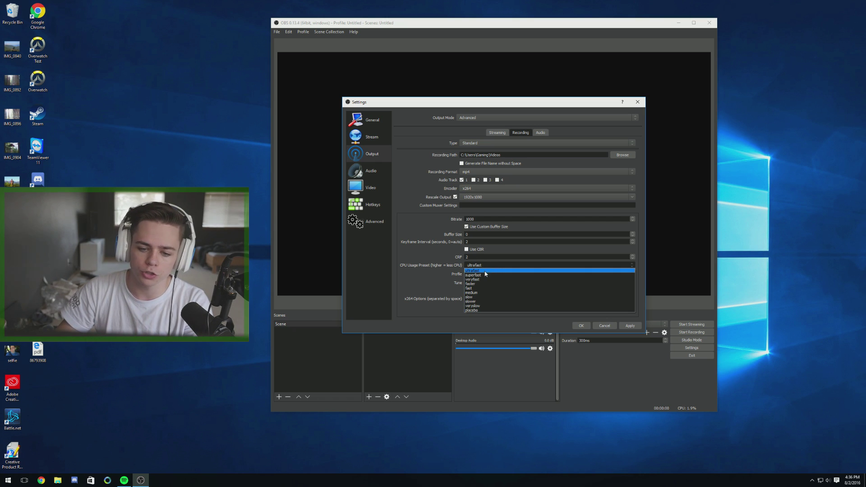
{"action": "left_click", "coordinate": [489, 270]}
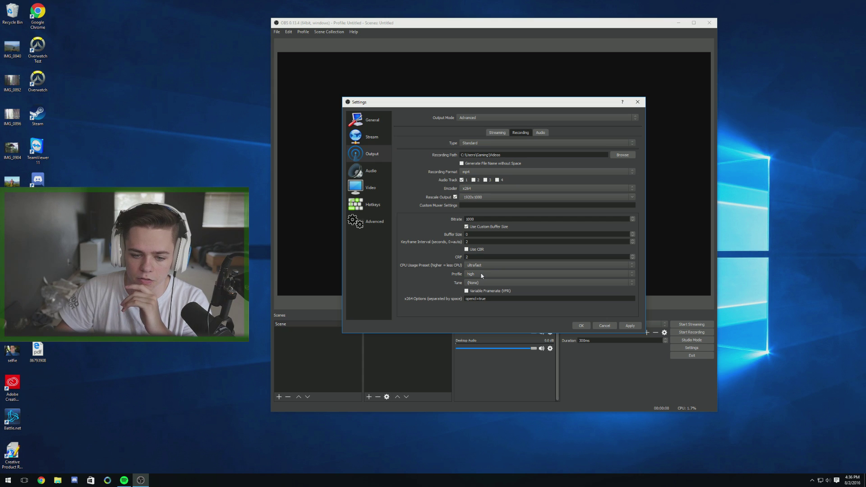
{"action": "left_click", "coordinate": [481, 276]}
{"action": "left_click", "coordinate": [477, 293]}
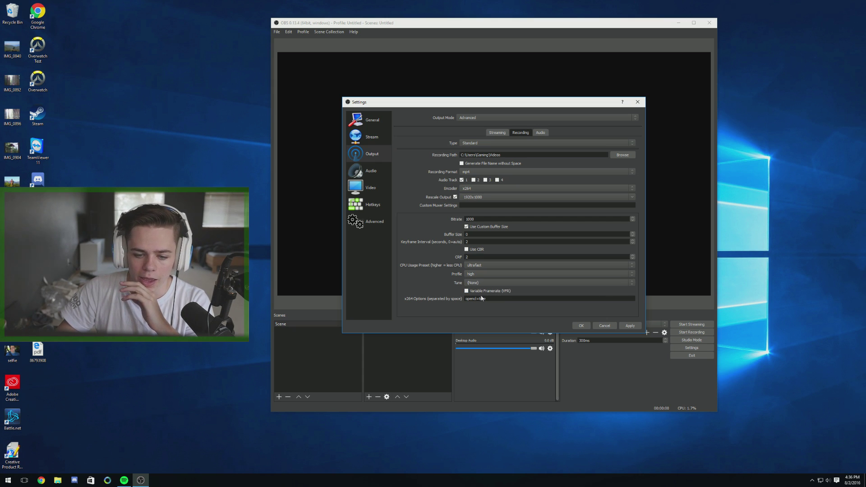
{"action": "triple_click", "coordinate": [466, 300]}
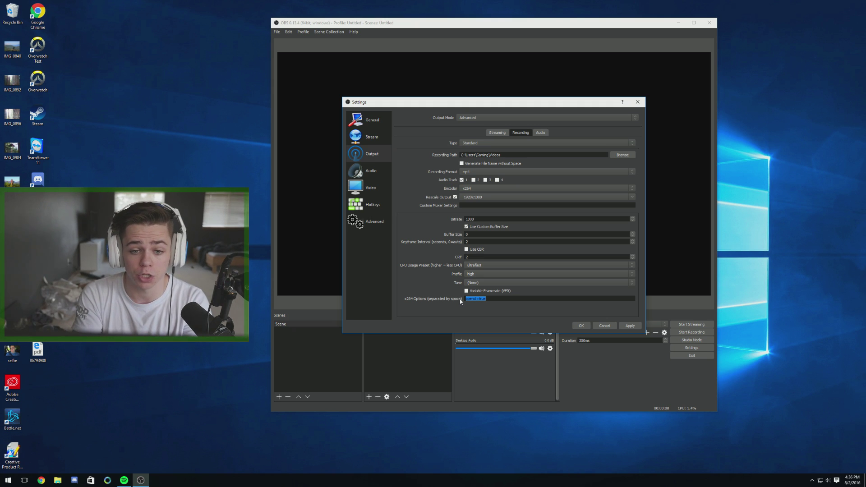
{"action": "left_click", "coordinate": [541, 133]}
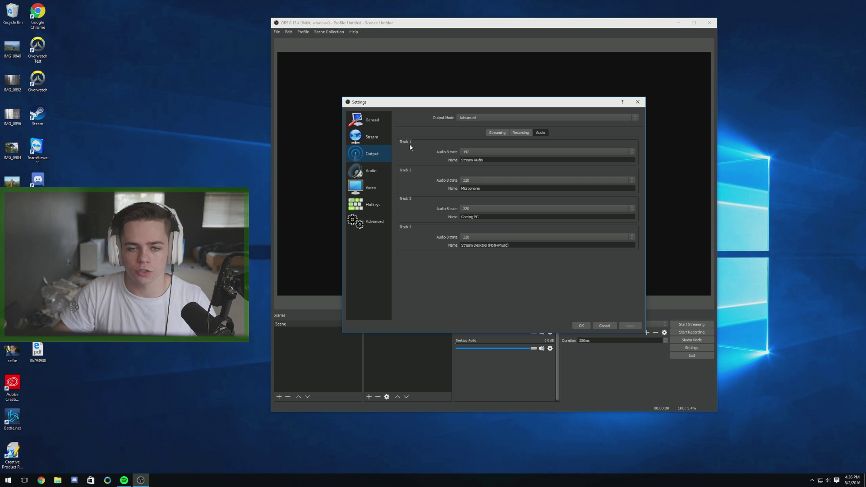
{"action": "left_click", "coordinate": [478, 153]}
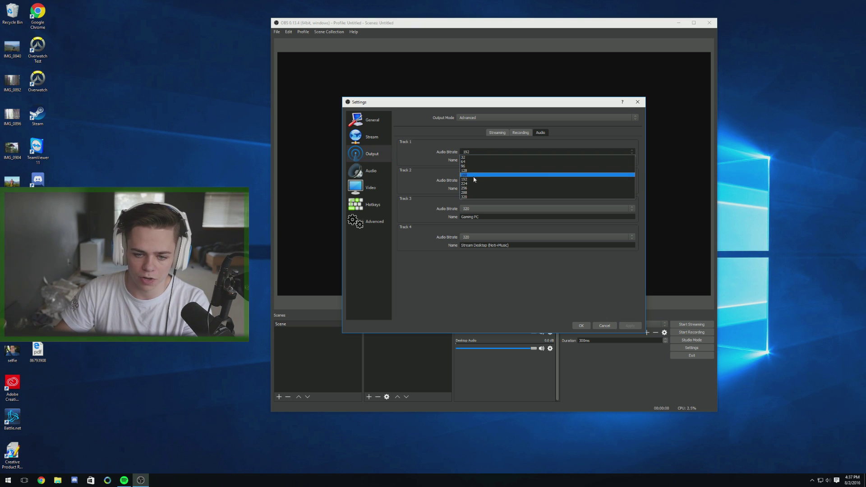
{"action": "left_click", "coordinate": [472, 180]}
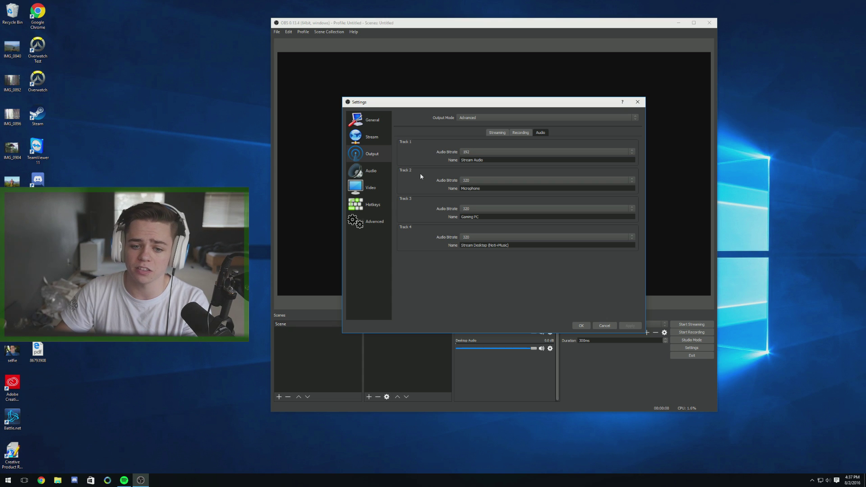
{"action": "left_click", "coordinate": [480, 180]}
{"action": "left_click", "coordinate": [475, 225]}
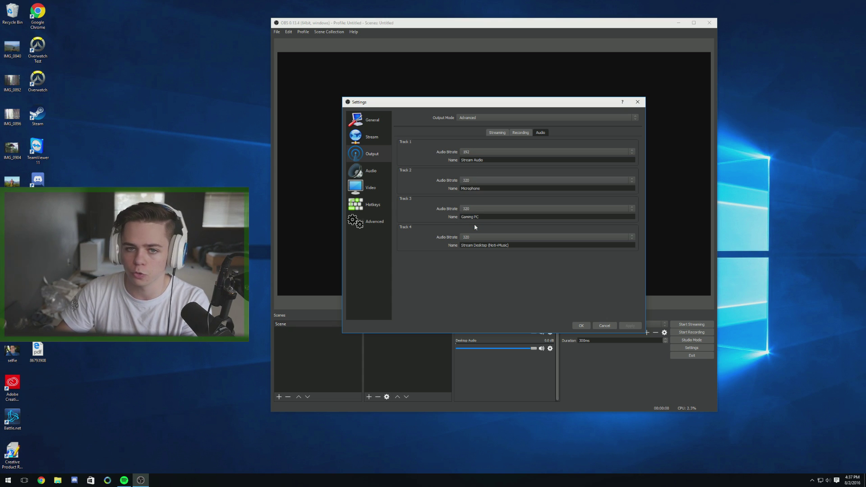